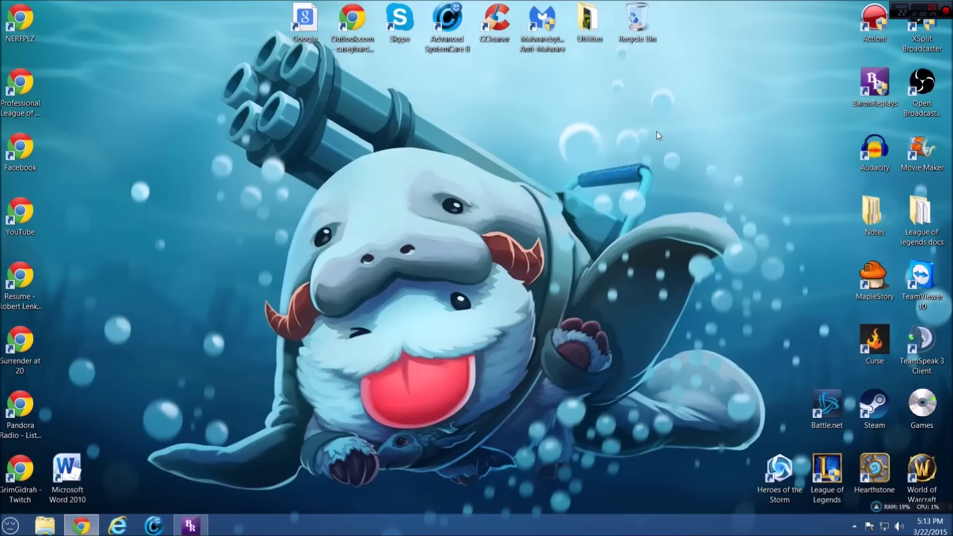
Step: From the Start menu, go to Control Panel > System and Security > Windows Firewall
click(11, 525)
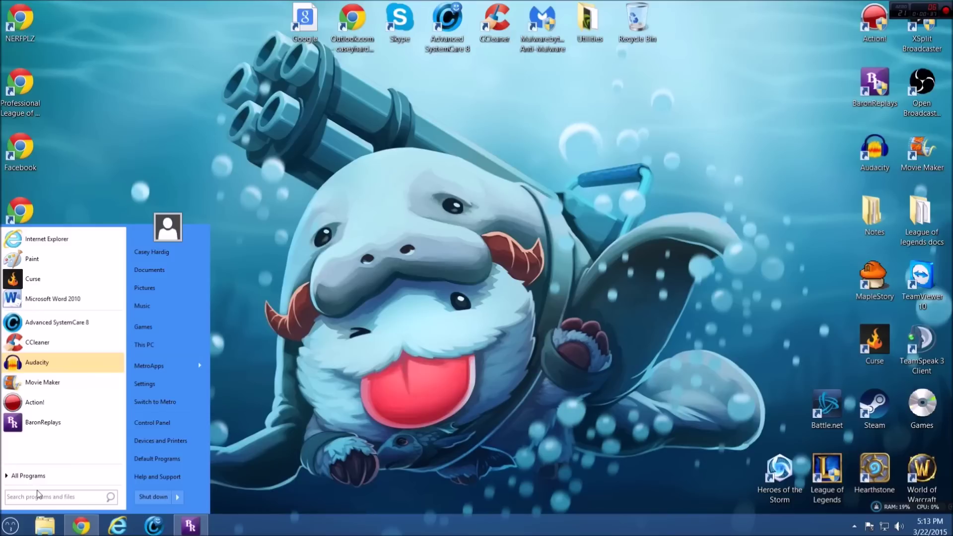
click(183, 426)
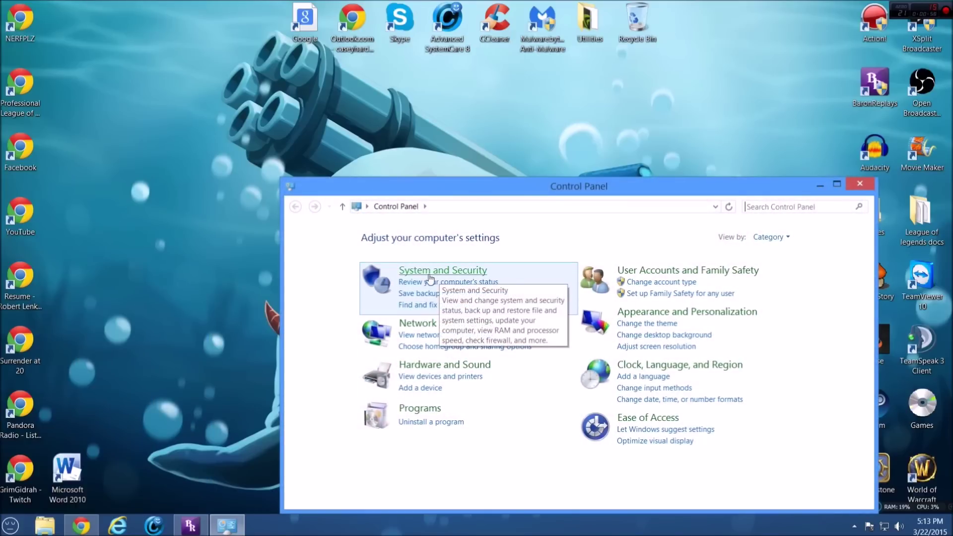
click(471, 271)
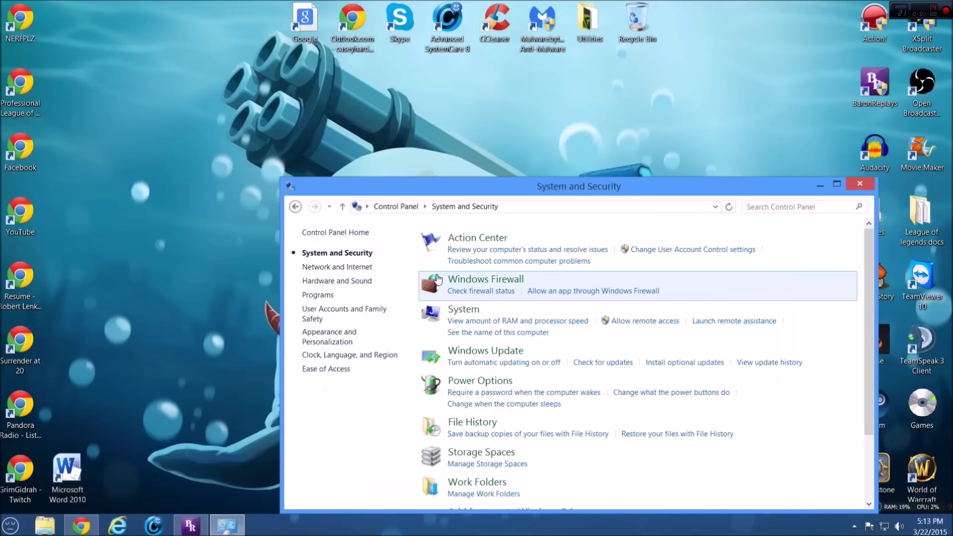
drag(465, 189, 448, 86)
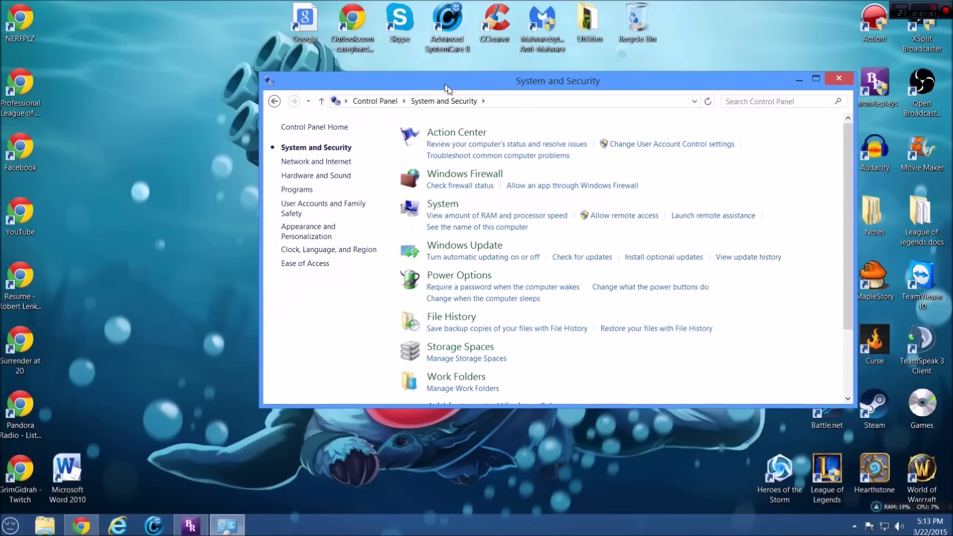
click(452, 175)
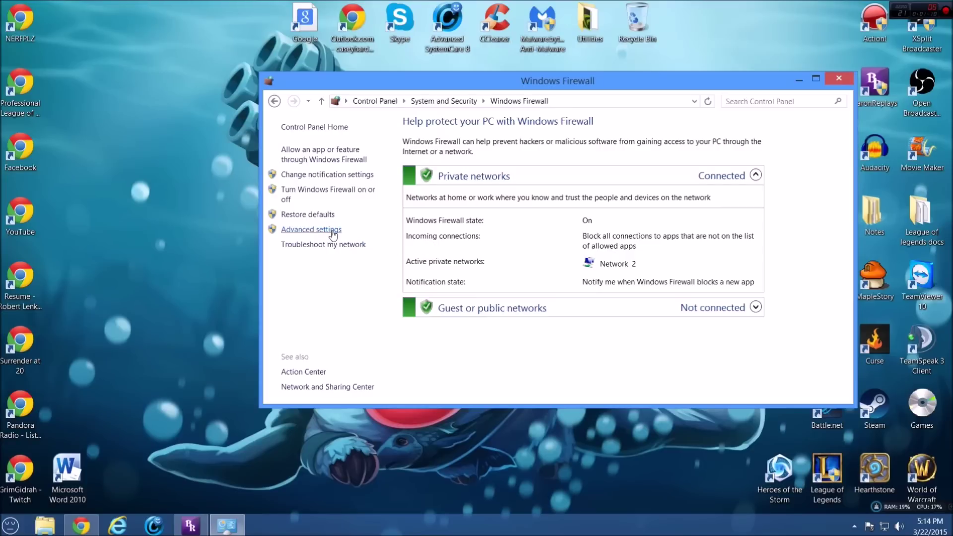
Step: Open Advanced settings and view Outbound Rules, selecting the existing LeaguePlz rule
click(332, 231)
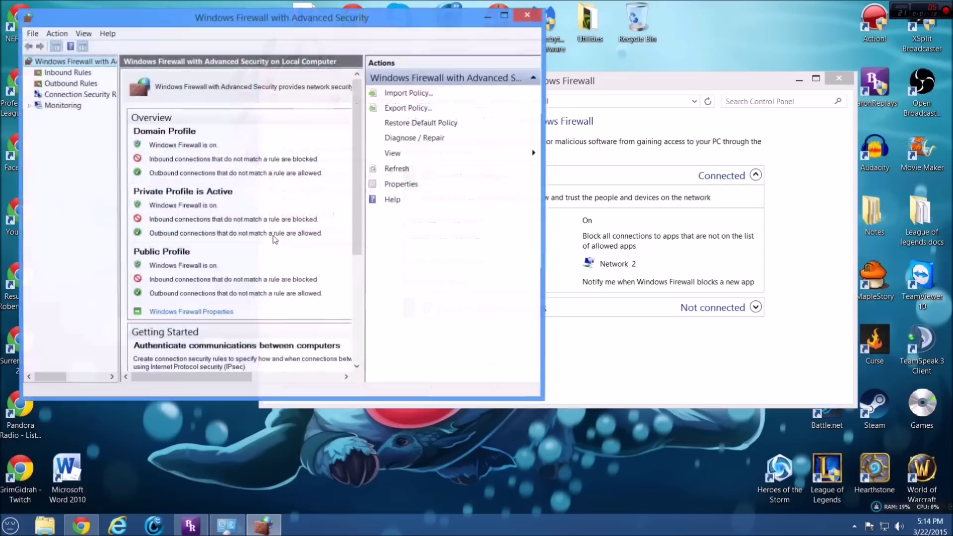
drag(243, 21, 543, 100)
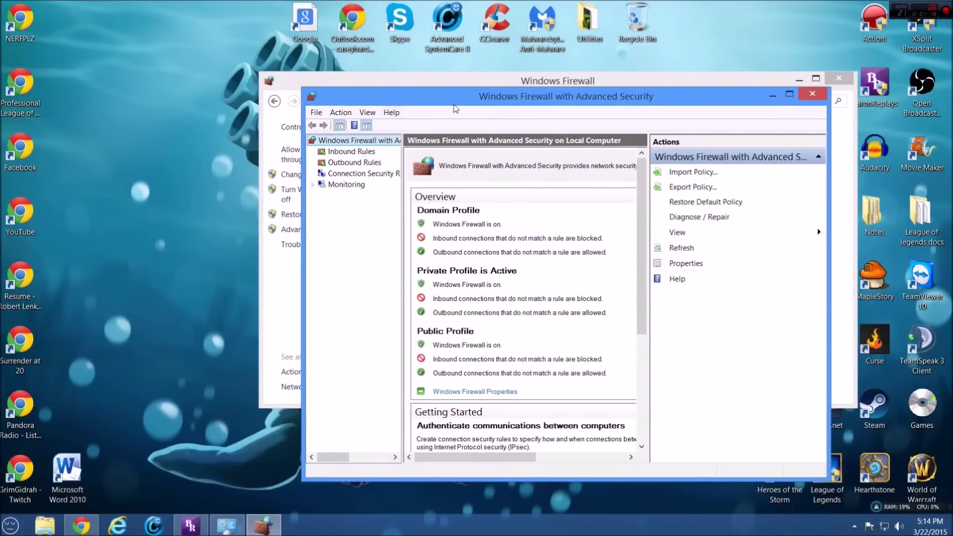
click(374, 167)
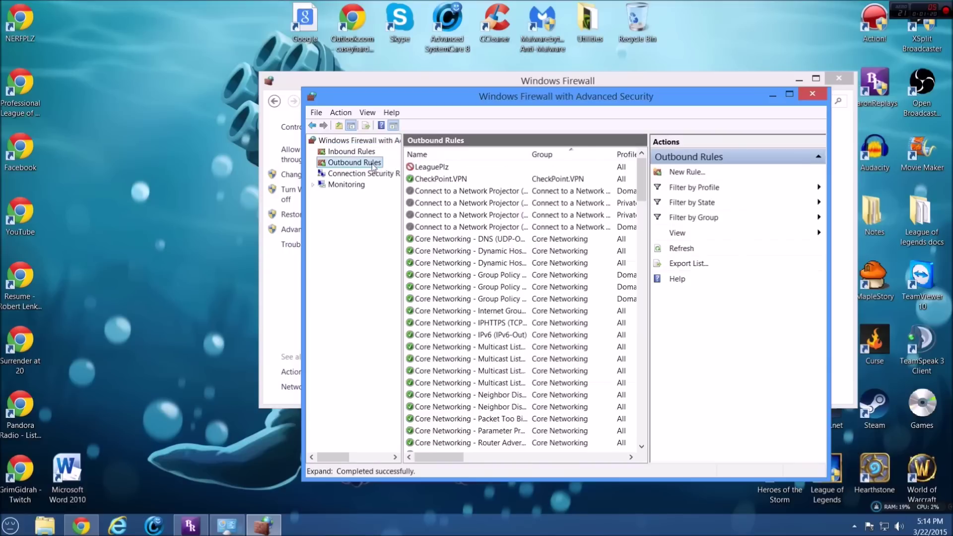
click(433, 168)
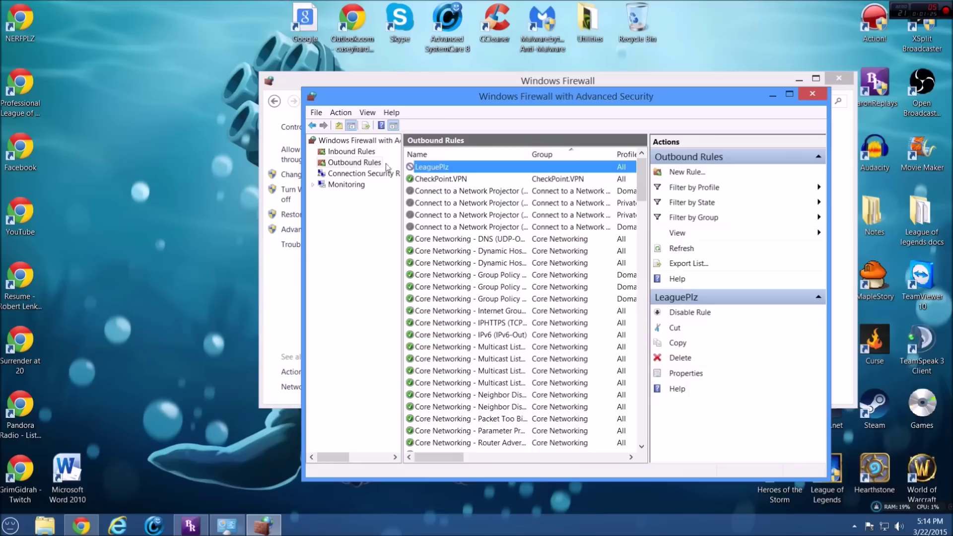
Step: Launch the New Outbound Rule Wizard from the Outbound Rules actions
click(363, 165)
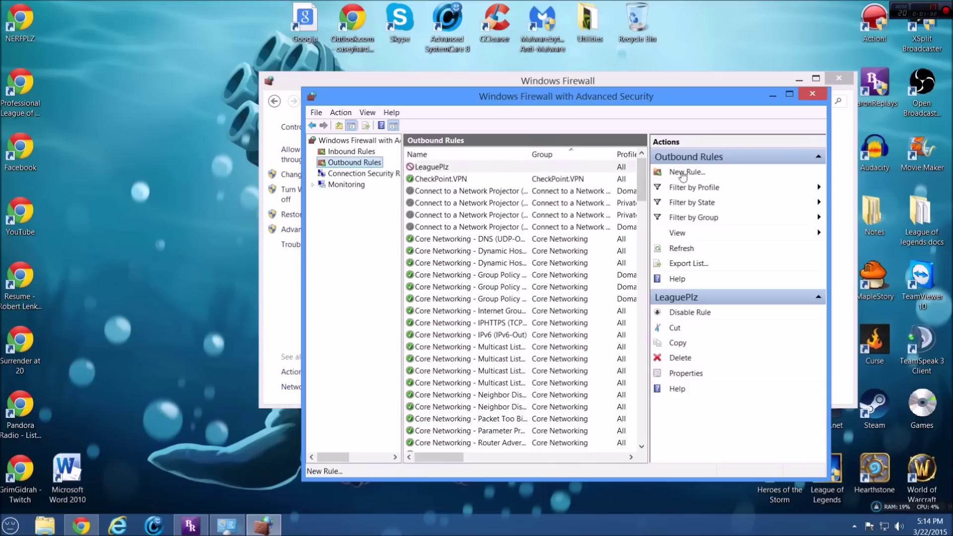
click(341, 112)
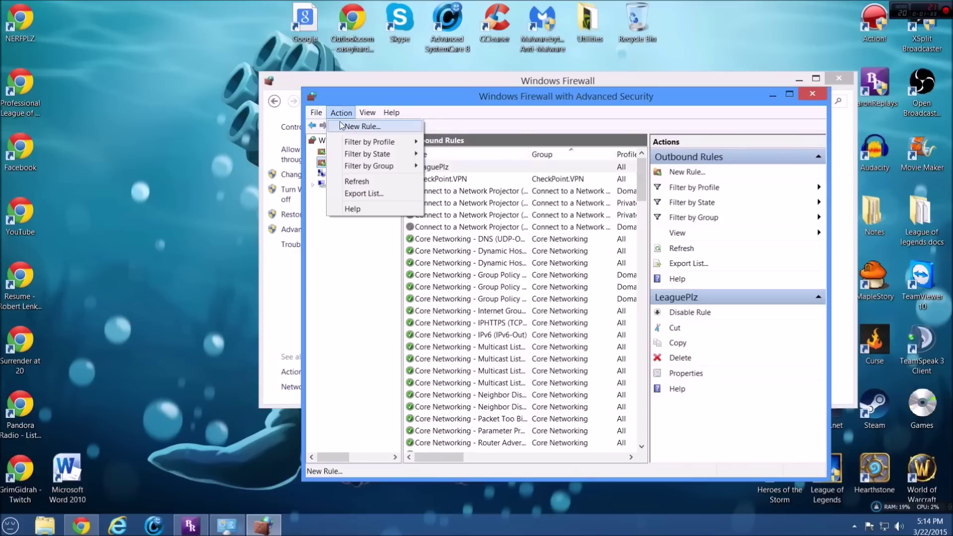
click(674, 173)
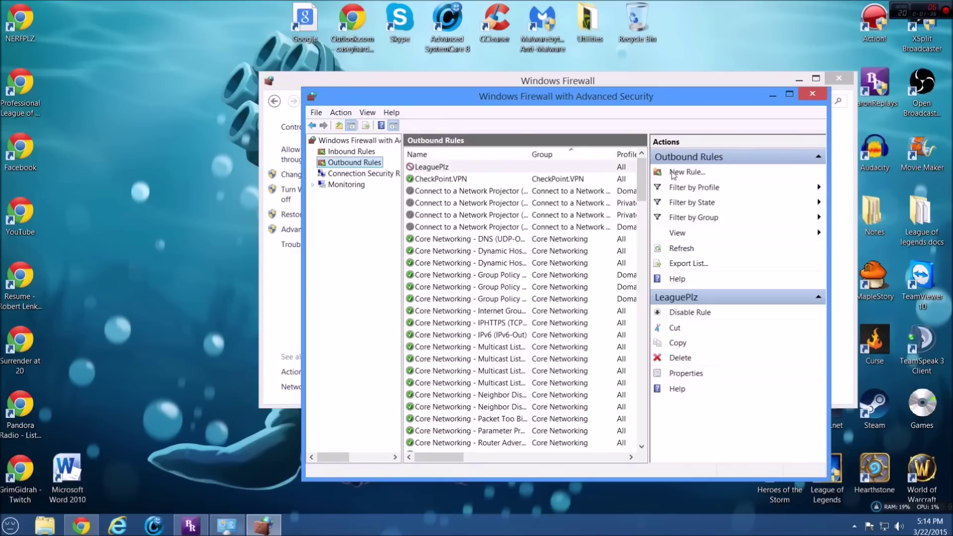
click(673, 173)
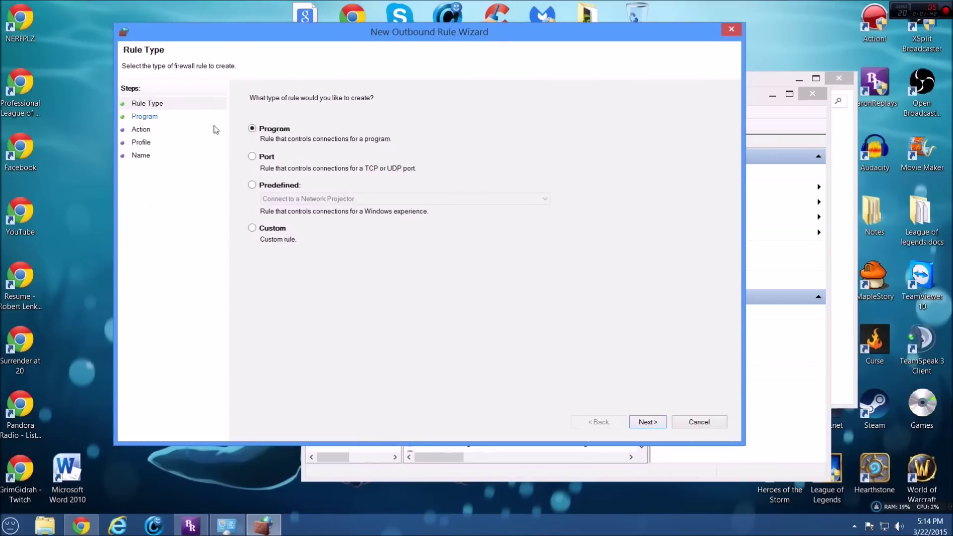
Step: Choose the Custom rule type, keep All programs and protocol type Any, and advance to Scope
click(252, 229)
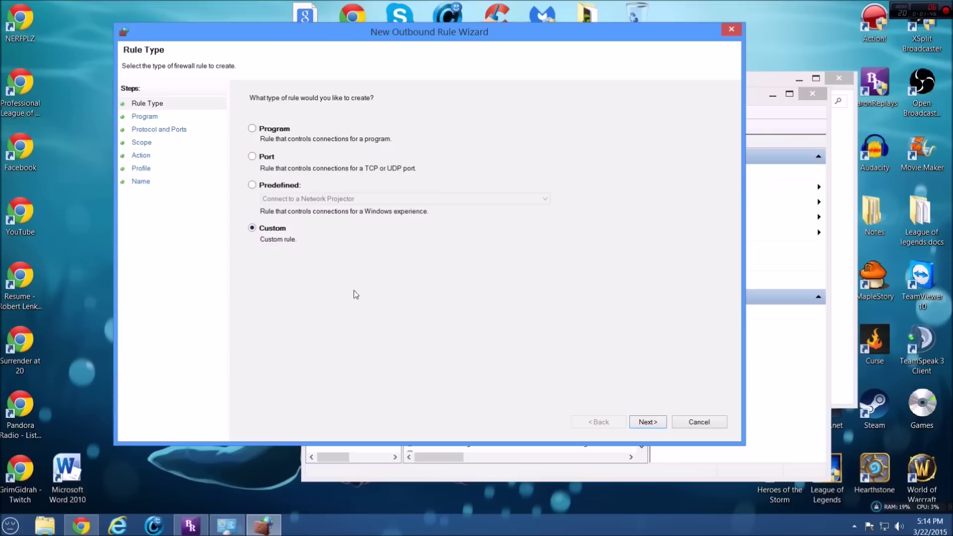
click(648, 425)
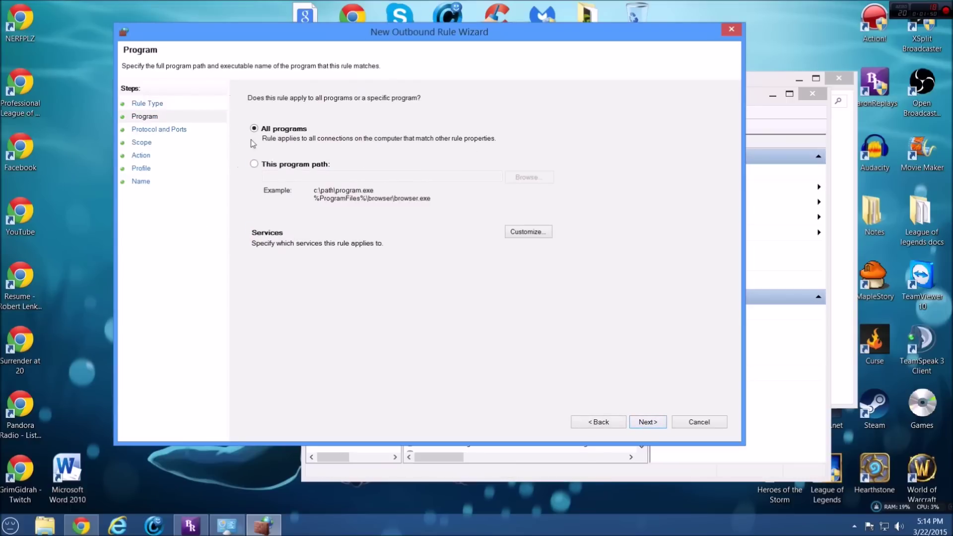
click(648, 423)
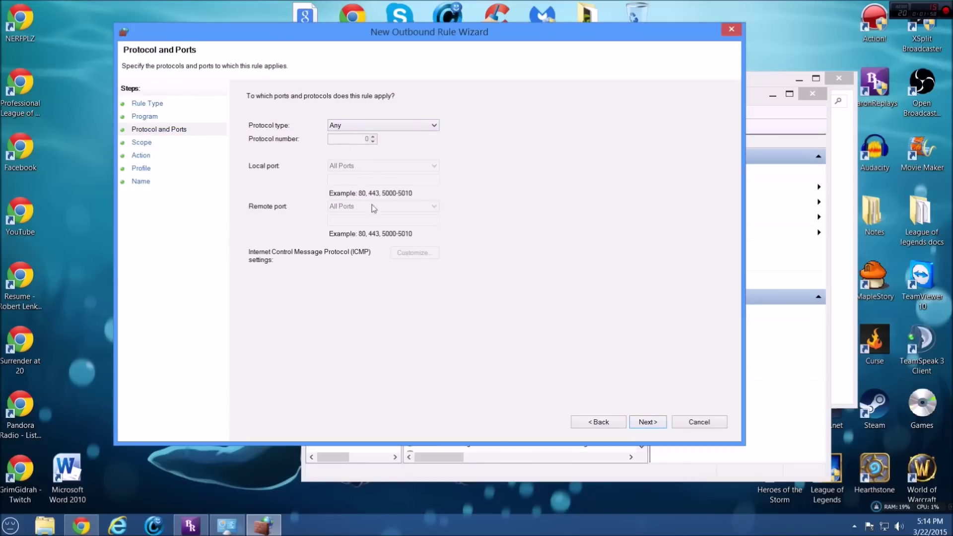
click(662, 423)
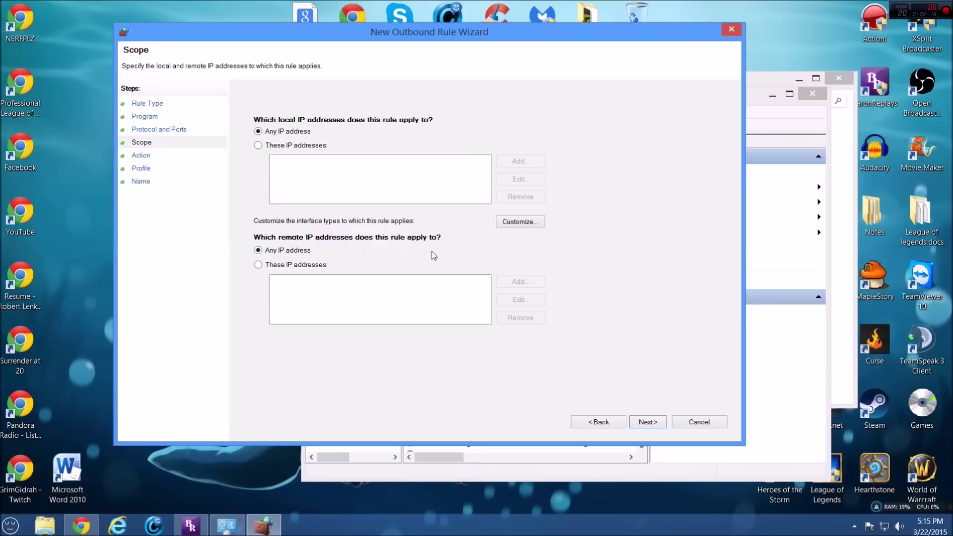
Step: Switch remote scope to 'These IP addresses' and copy 50.203.115.149 from the forum page
click(257, 268)
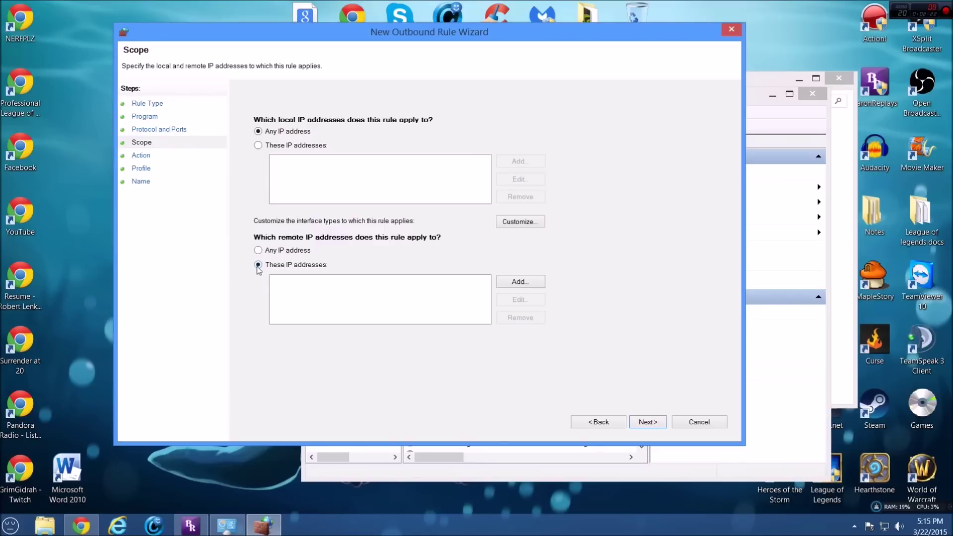
click(89, 528)
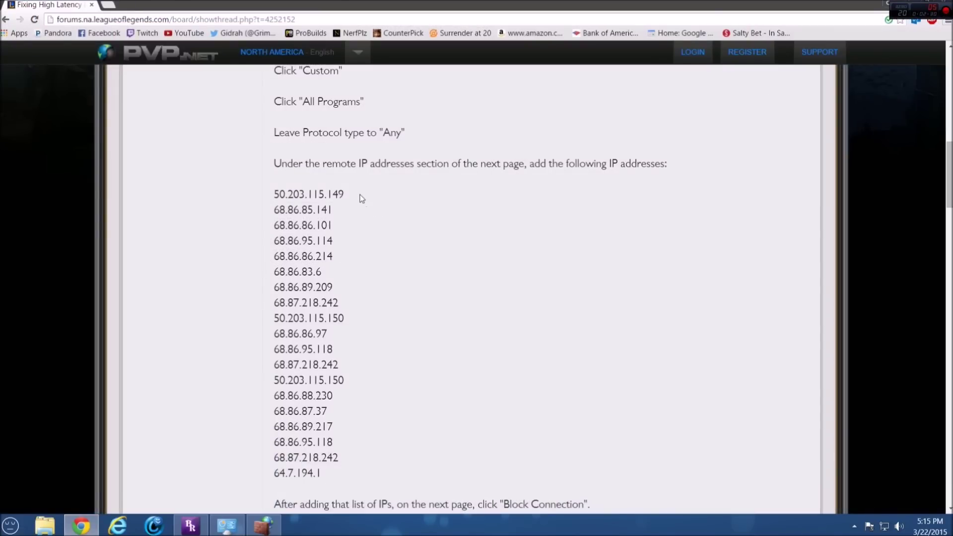
drag(355, 194, 274, 190)
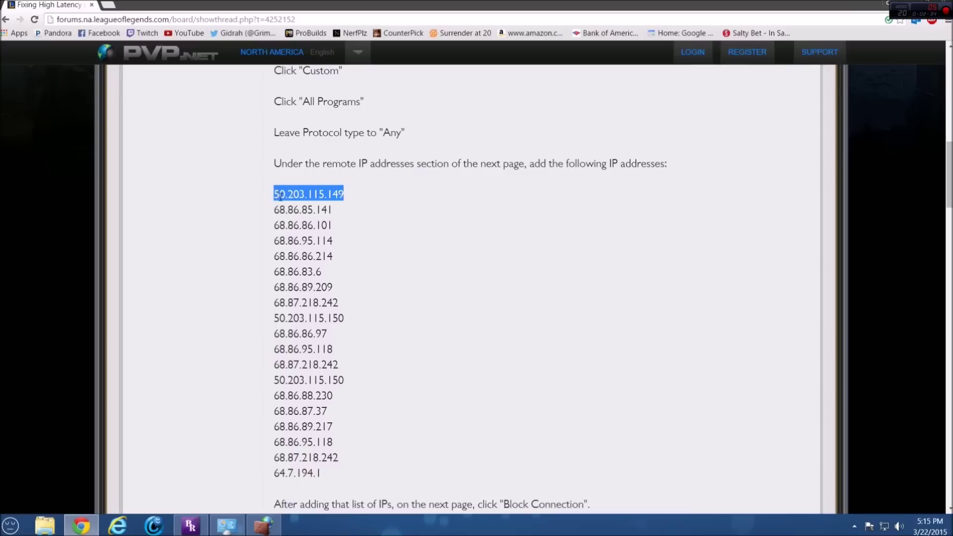
right_click(298, 193)
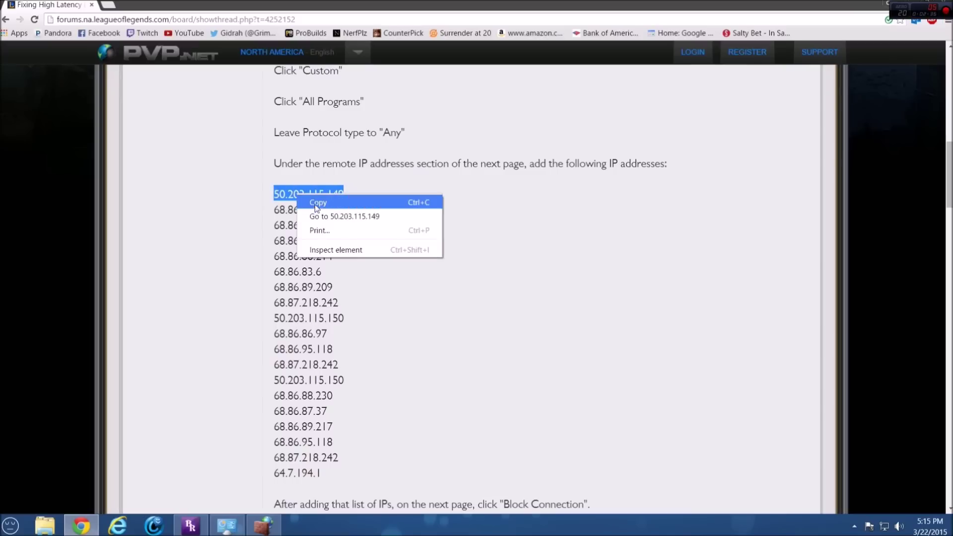
click(318, 202)
click(263, 525)
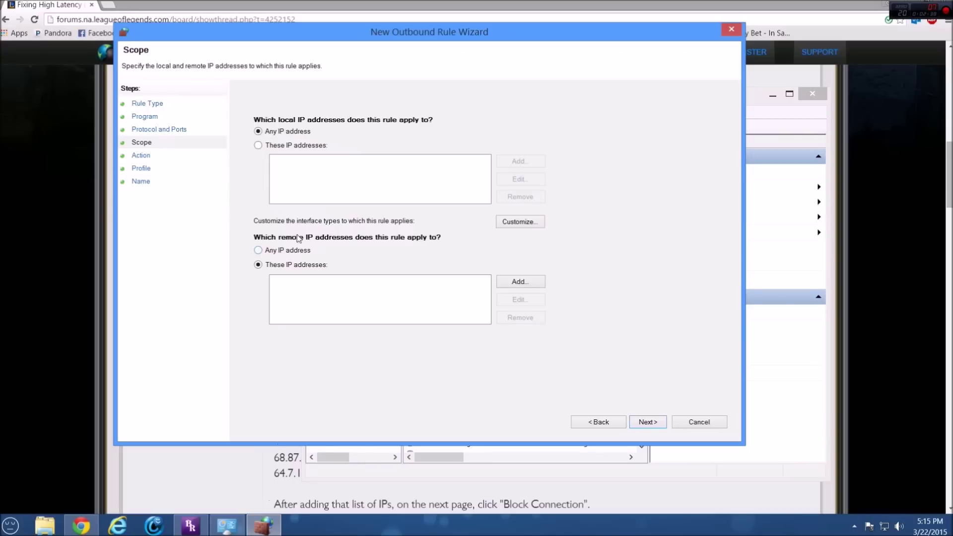
Step: Paste 50.203.115.149 as a new remote IP address and confirm it
click(518, 282)
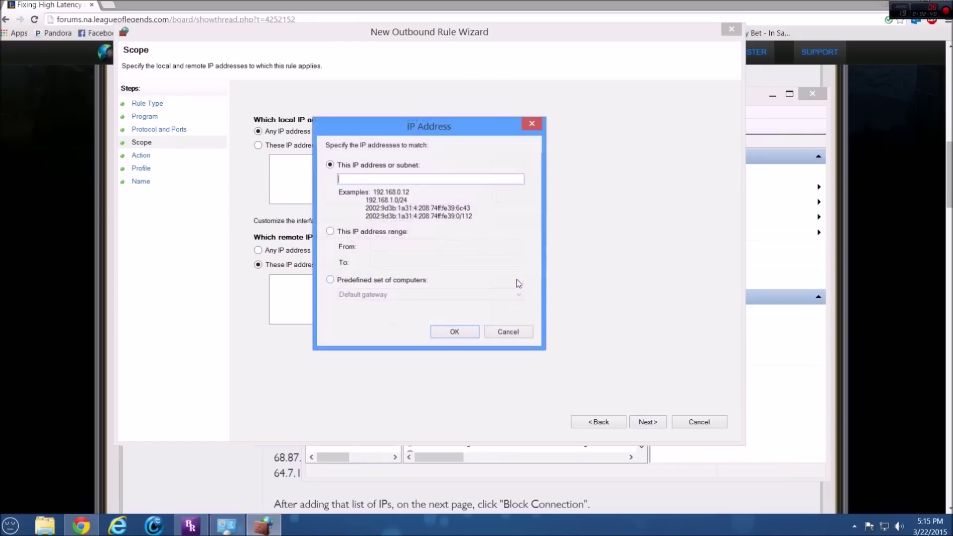
key(ctrl+v)
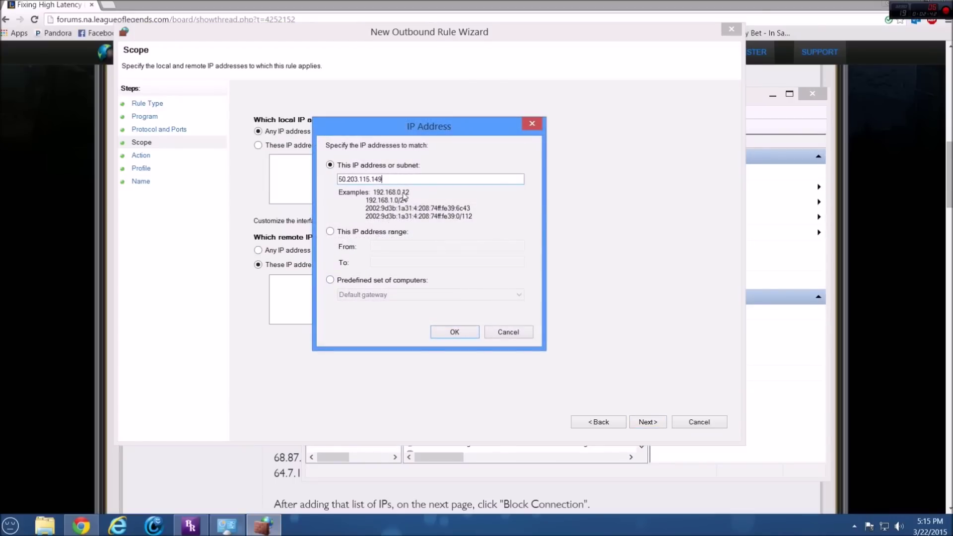
right_click(394, 183)
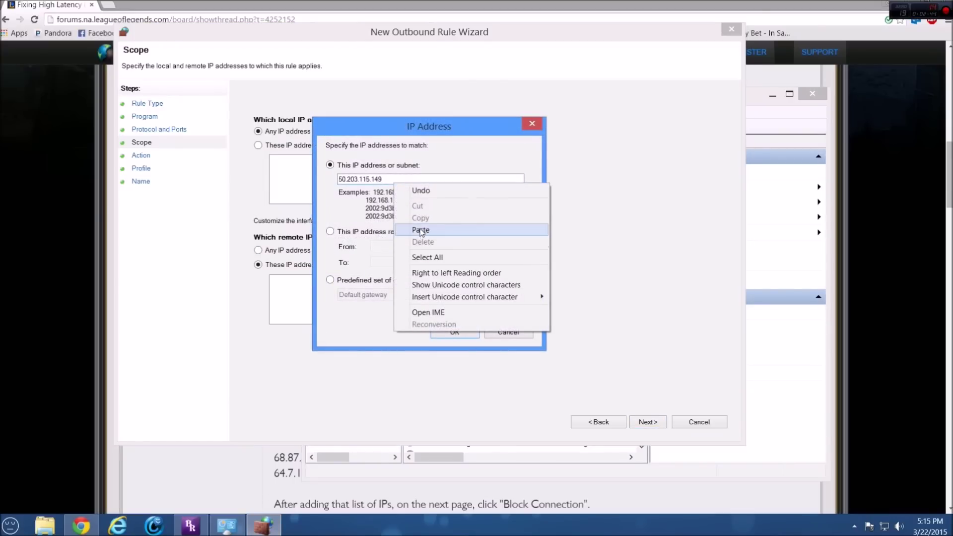
click(395, 168)
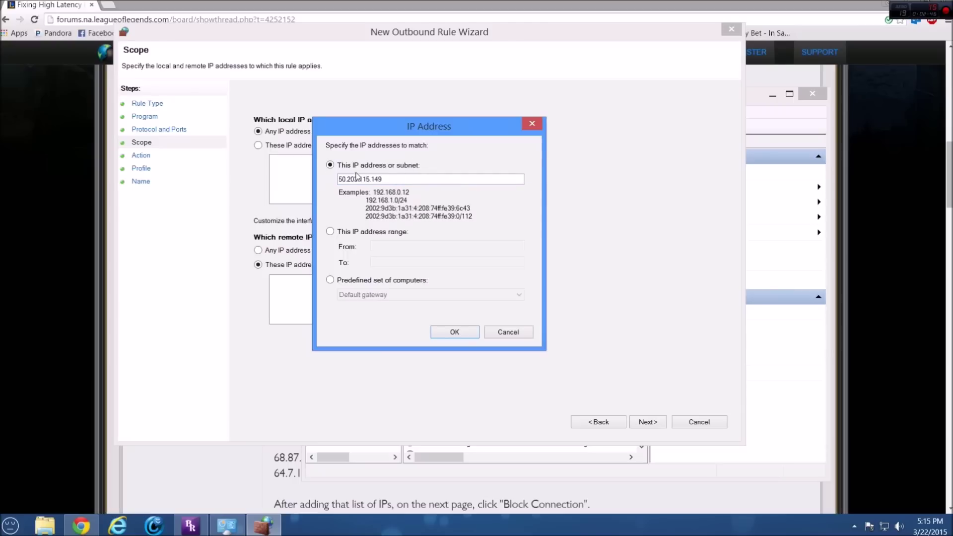
click(467, 333)
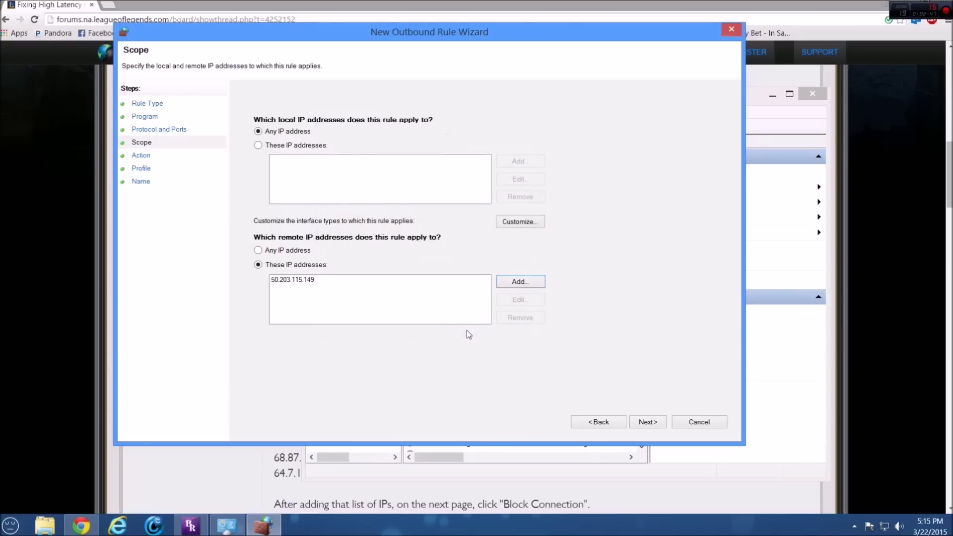
key(alt+Tab)
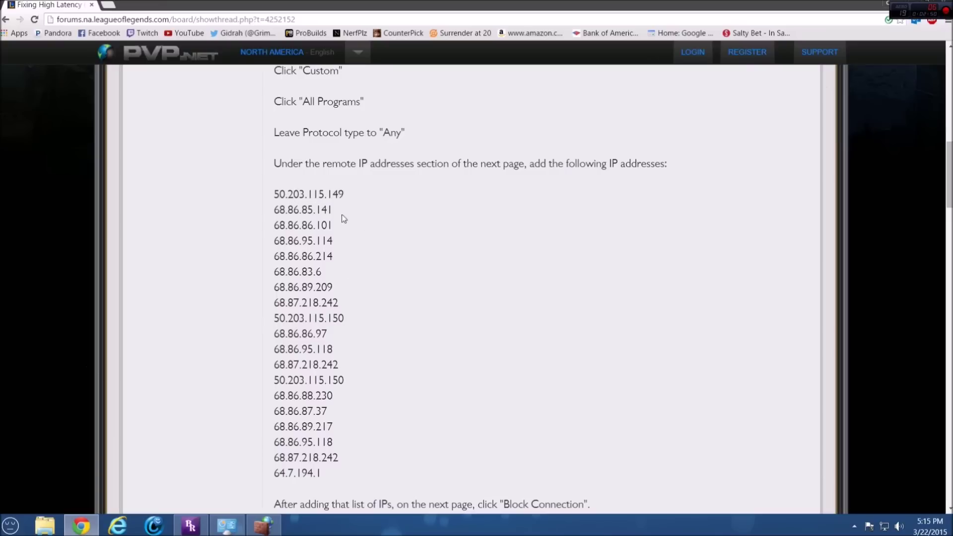
Step: Copy 68.86.85.141 from the forum and add it as another remote IP address
drag(340, 213, 267, 212)
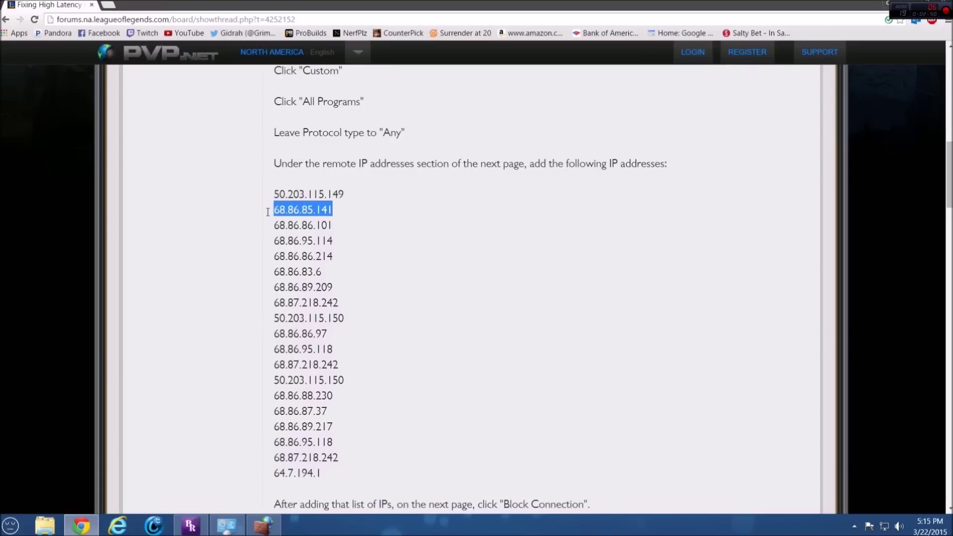
click(264, 528)
click(517, 282)
key(ctrl+v)
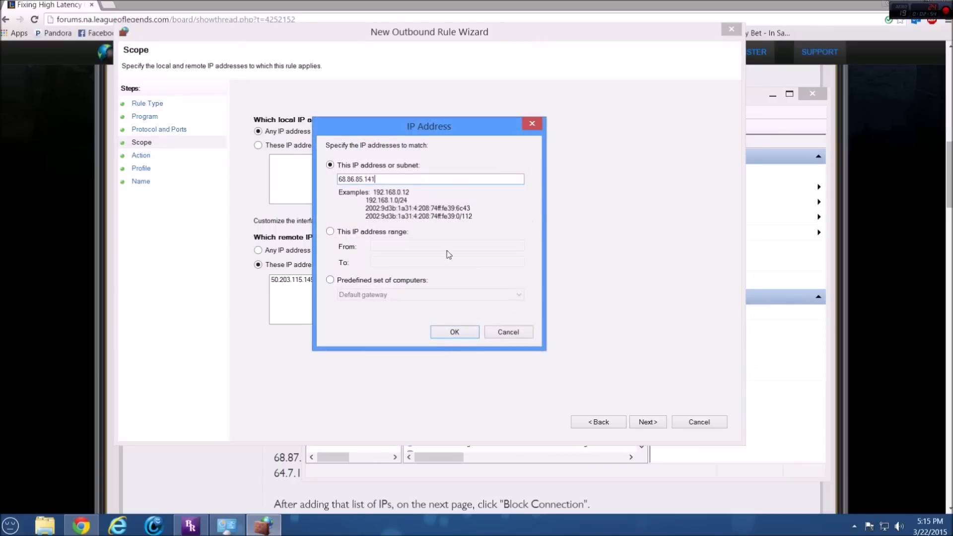
click(470, 333)
Step: Scroll through the forum's IP list, then return to the rule wizard
click(109, 329)
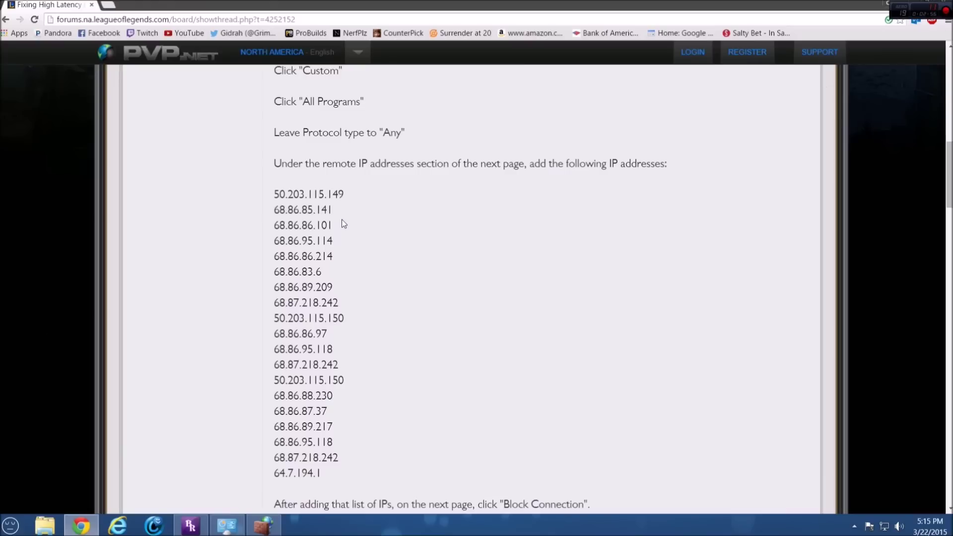
scroll(344, 224, down, 1)
drag(381, 421, 265, 156)
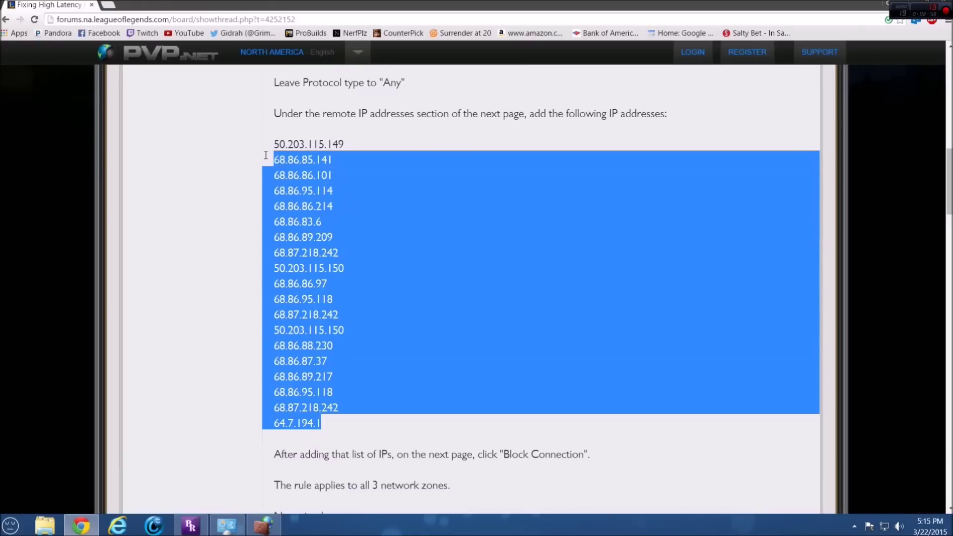
click(222, 262)
click(264, 526)
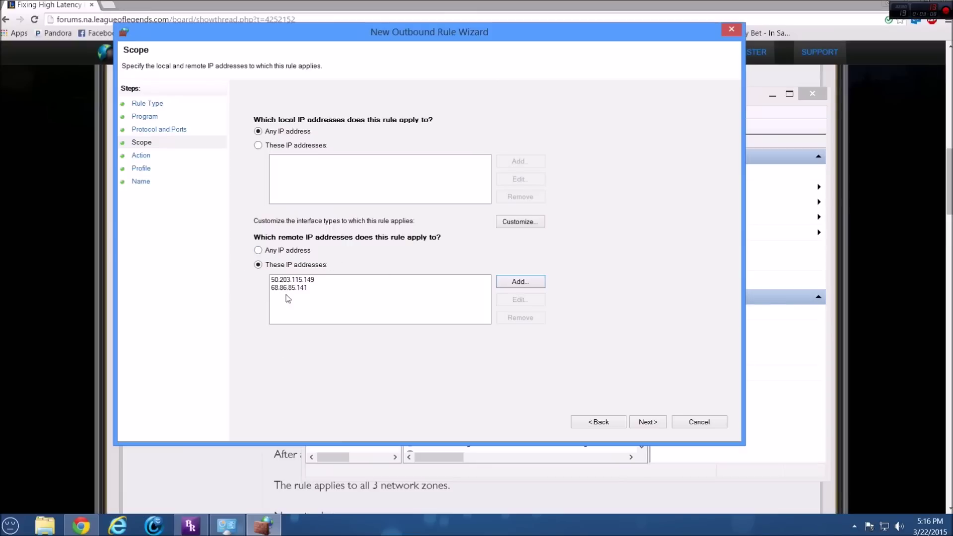
Step: Keep 'Block the connection' and Domain, Private, Public profiles, name the rule LeaguePing, and select it
click(662, 430)
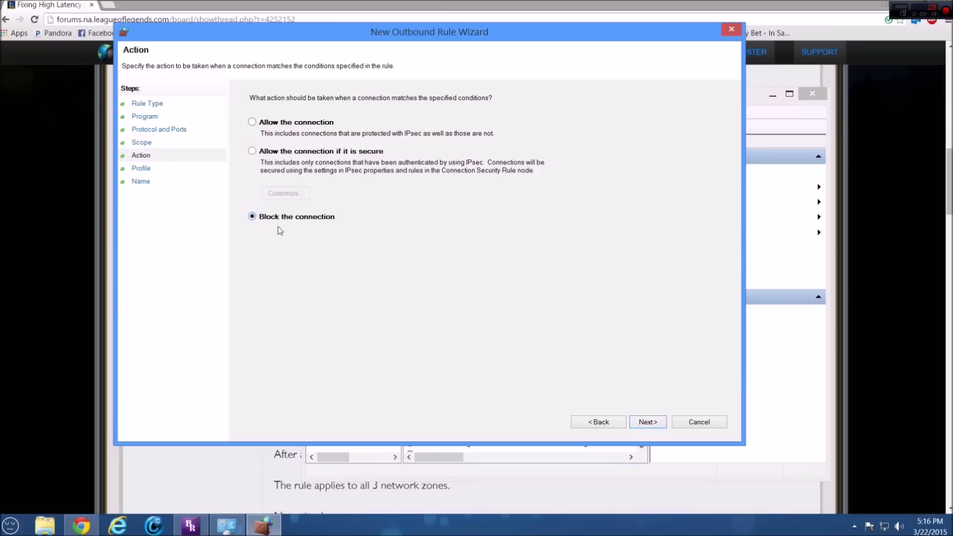
click(645, 425)
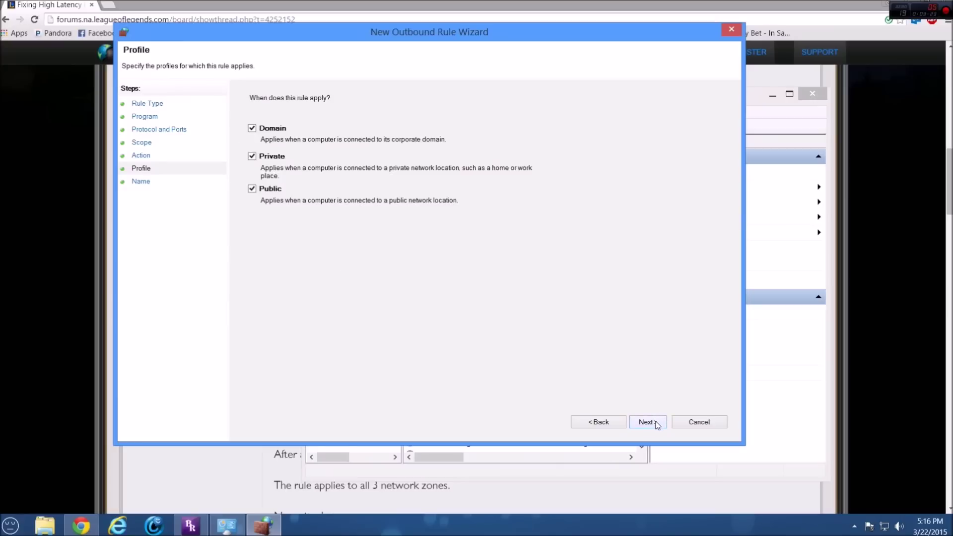
click(647, 422)
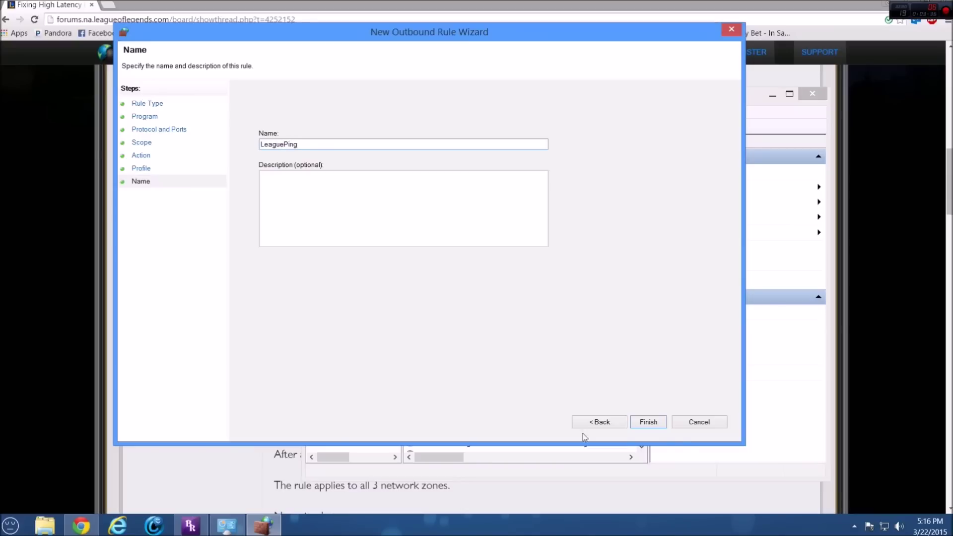
click(656, 421)
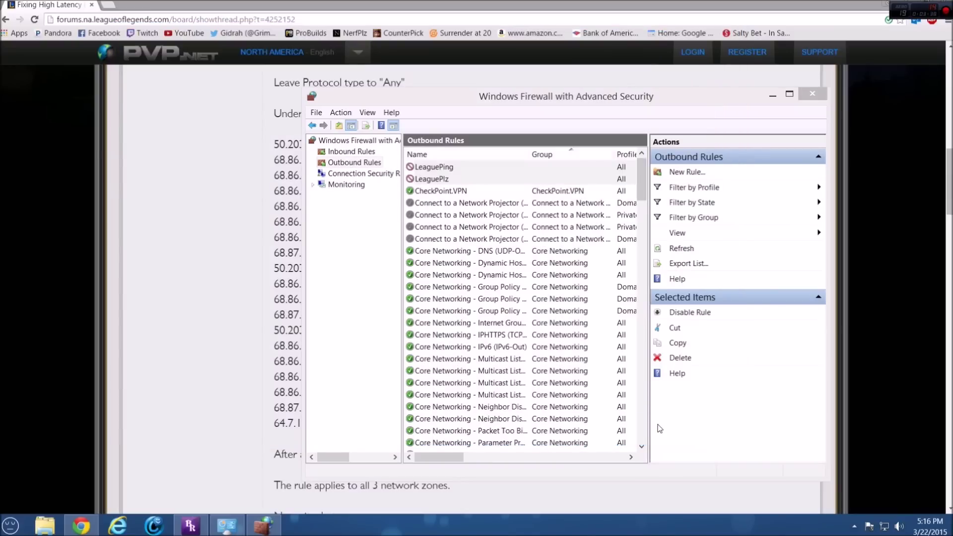
click(476, 169)
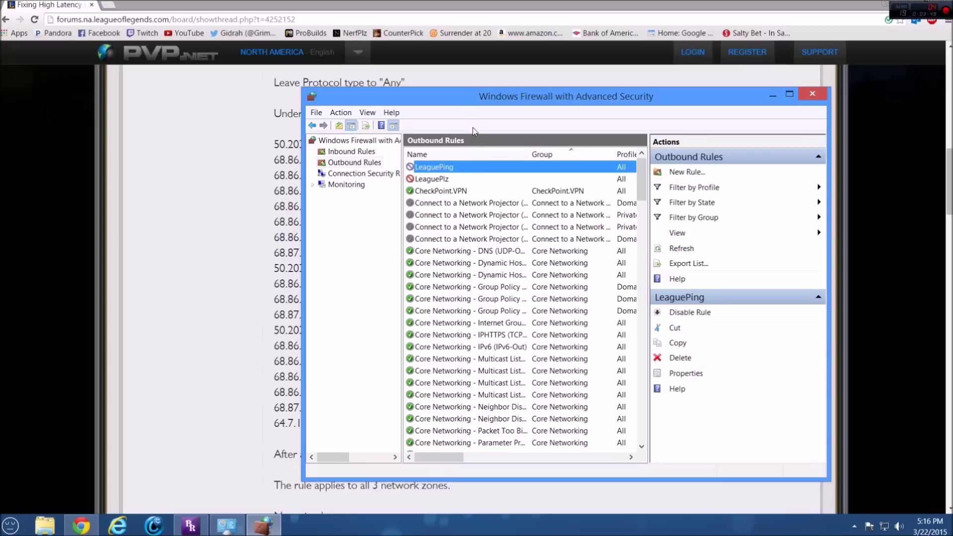
Step: Drag the firewall window right to reveal the forum's IP list beside LeaguePing
drag(458, 98, 598, 96)
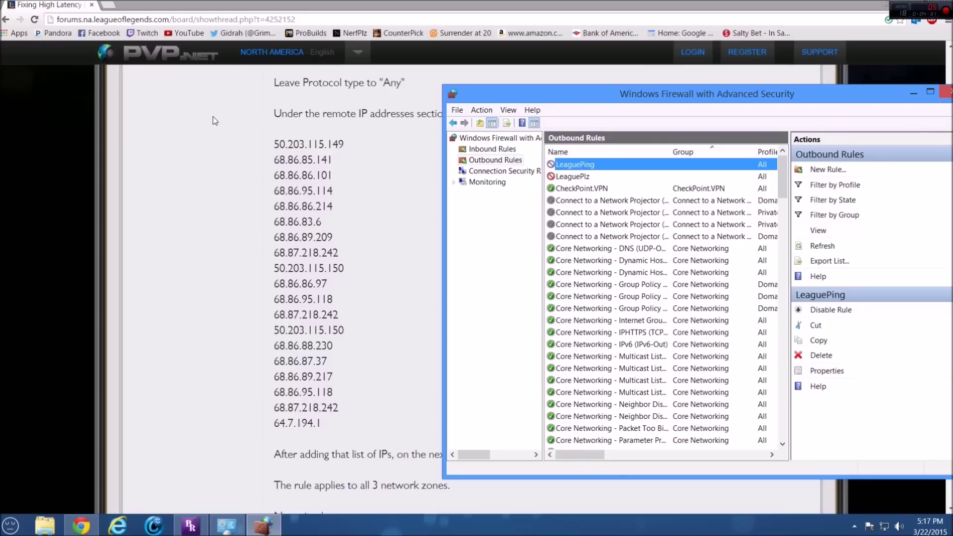
click(336, 20)
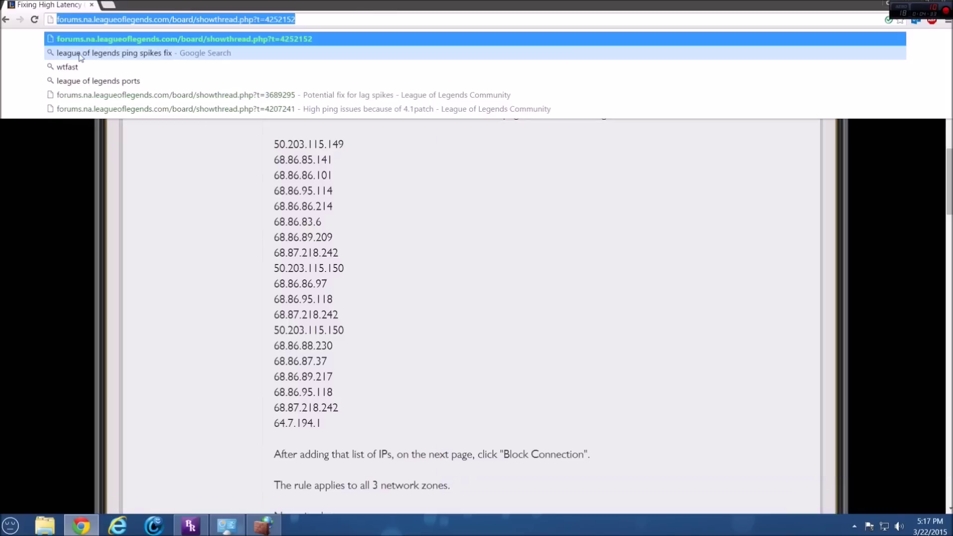
click(177, 257)
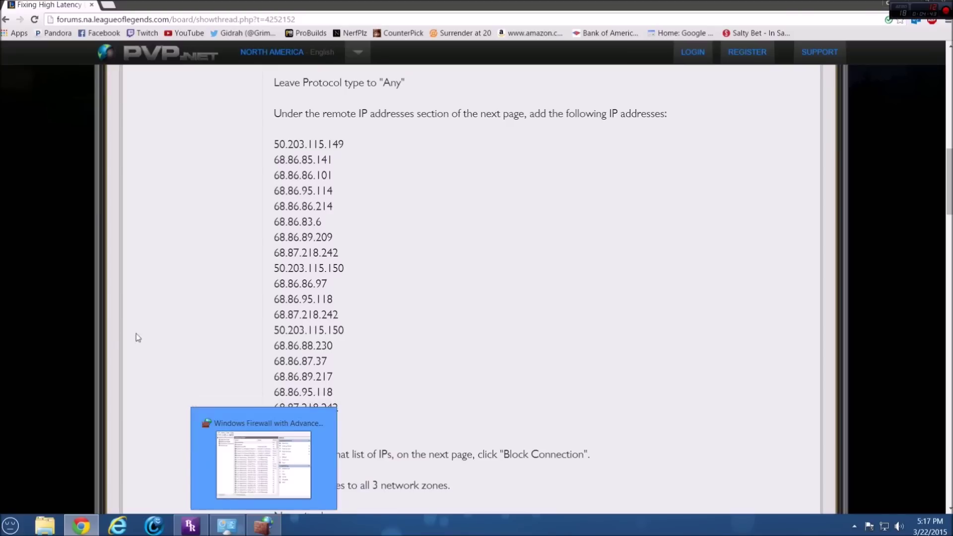
click(263, 525)
drag(611, 94, 393, 80)
right_click(365, 155)
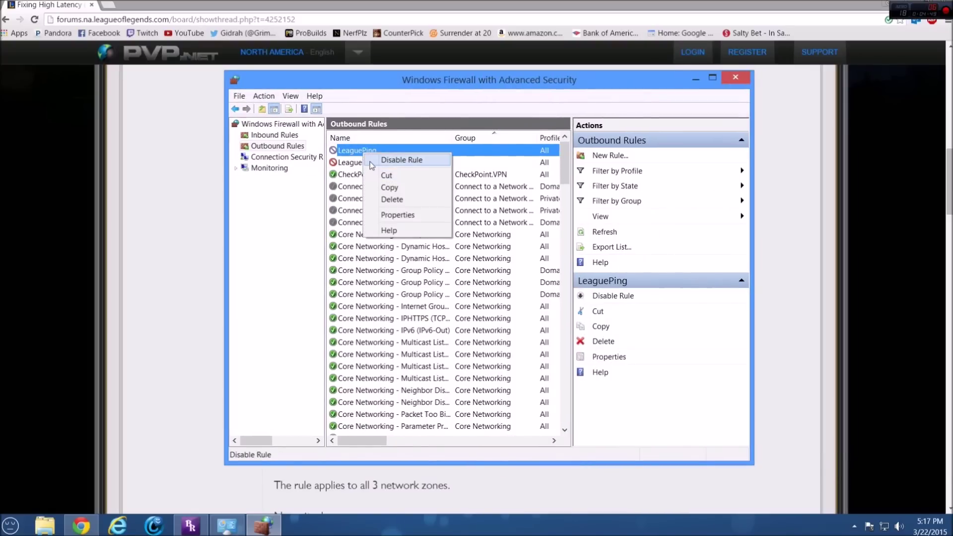
click(382, 78)
drag(355, 82, 539, 90)
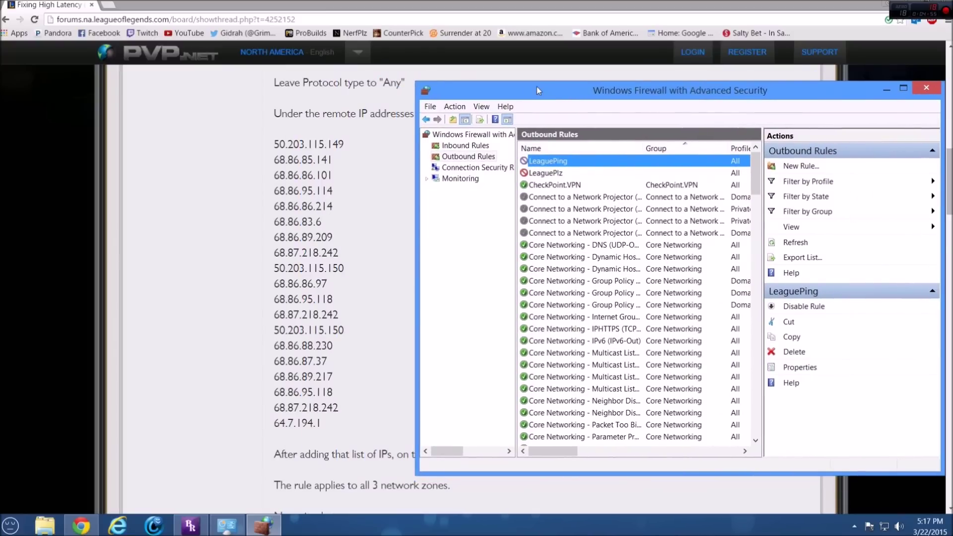